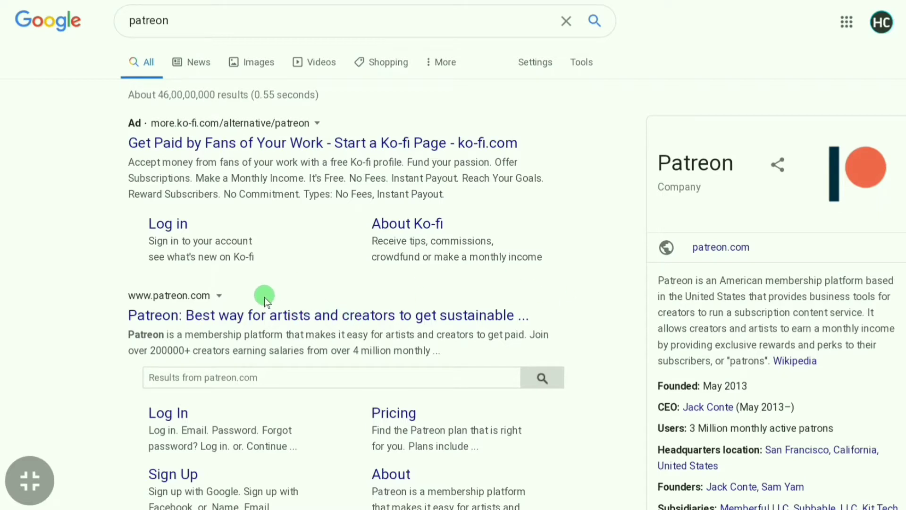
- Open the official patreon.com site and go to its Sign up page from the site menu
click(315, 308)
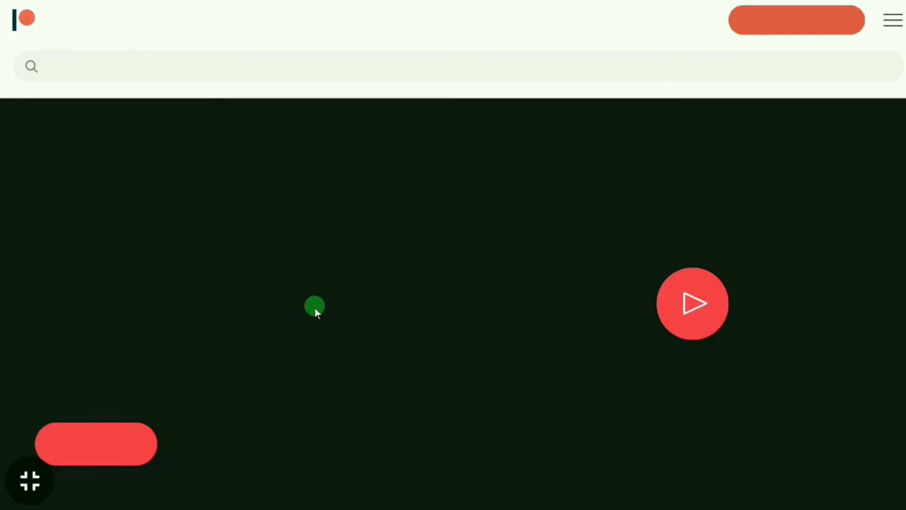
scroll(315, 308, down, 5)
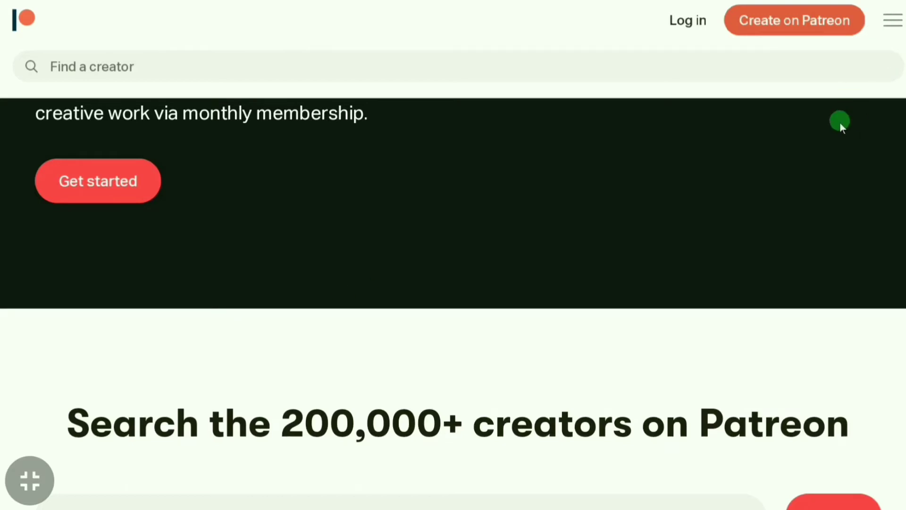
click(892, 20)
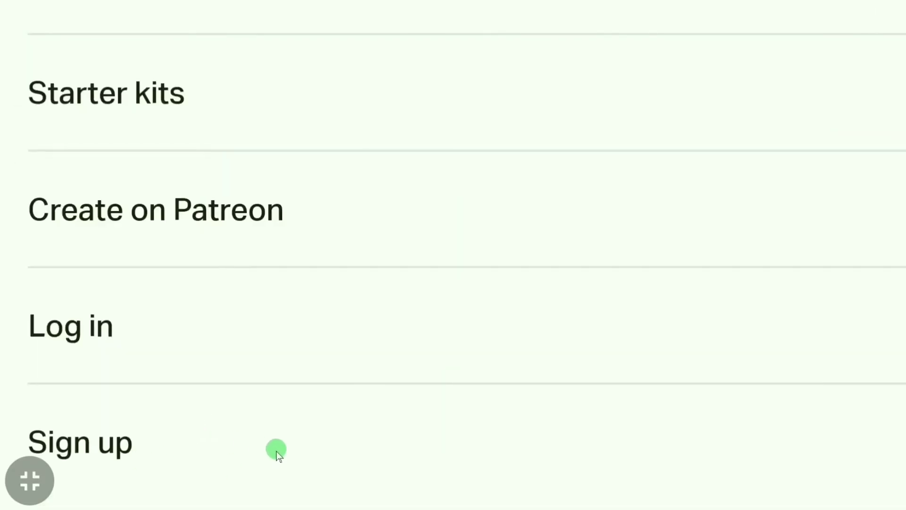
click(276, 451)
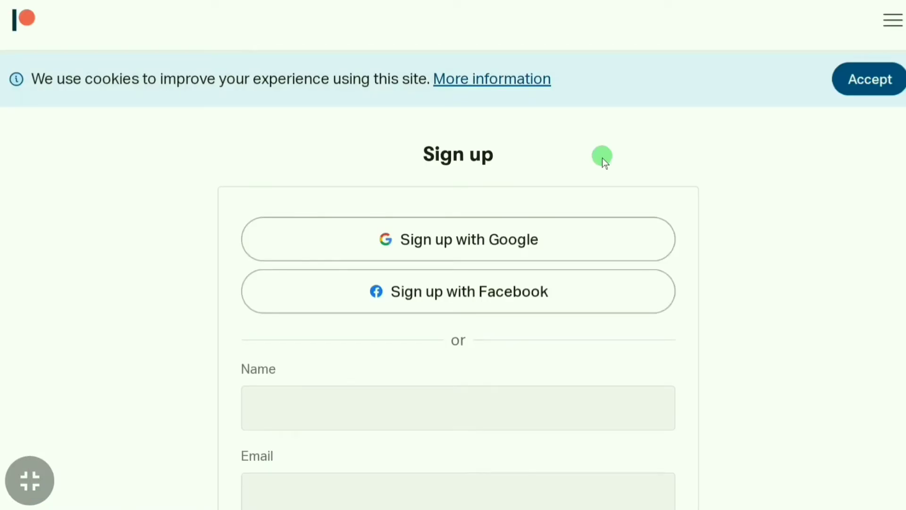
- Enter the account holder's name, email, confirmation email and password, then submit the sign-up form
scroll(578, 376, down, 5)
scroll(579, 376, up, 4)
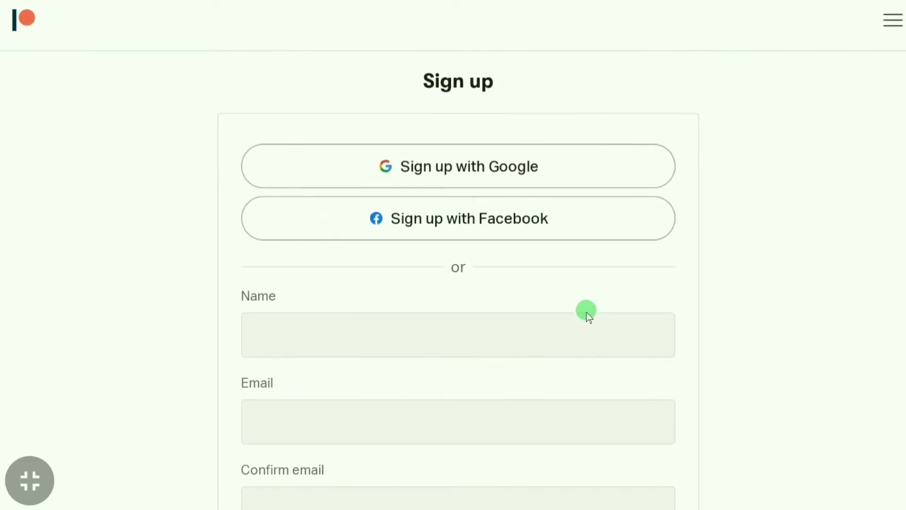
click(586, 313)
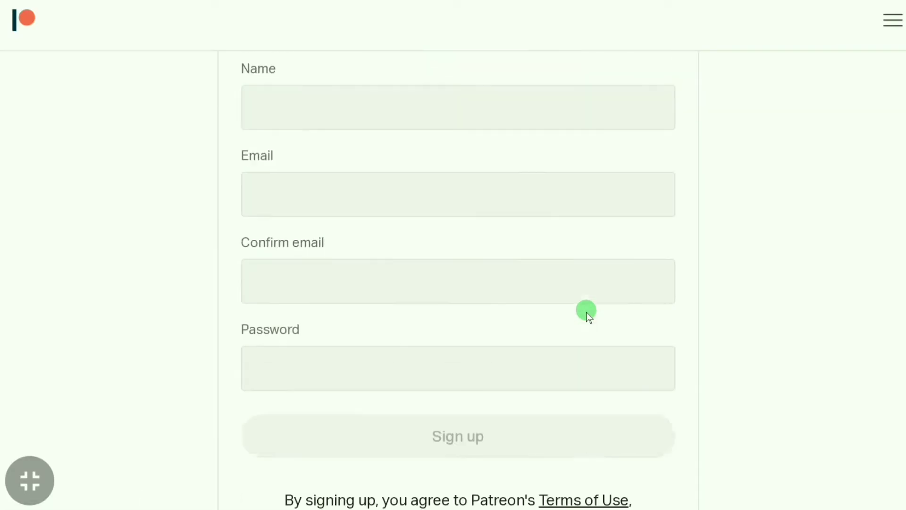
scroll(567, 342, down, 1)
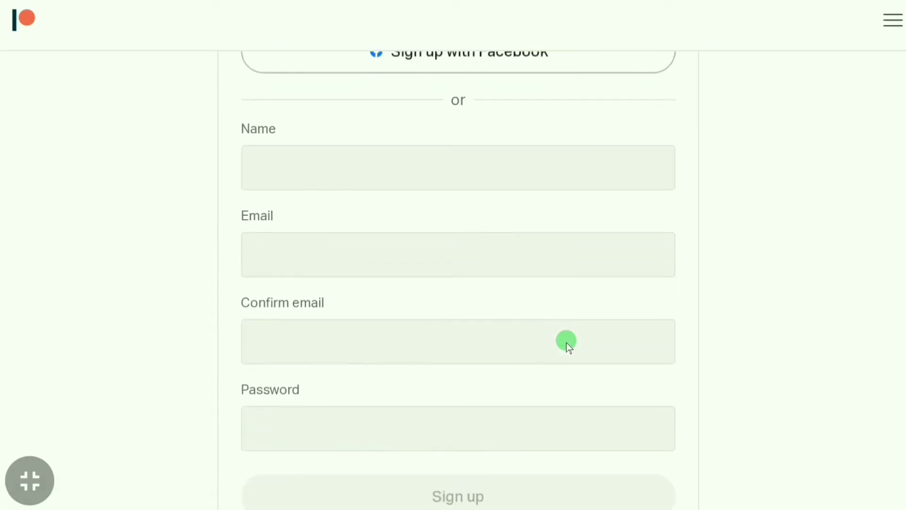
scroll(544, 323, down, 1)
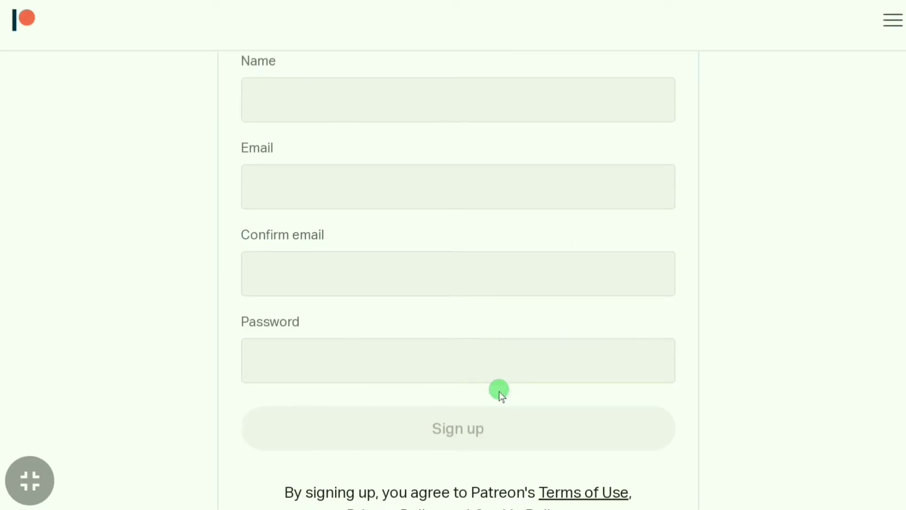
scroll(498, 391, up, 1)
scroll(500, 392, down, 2)
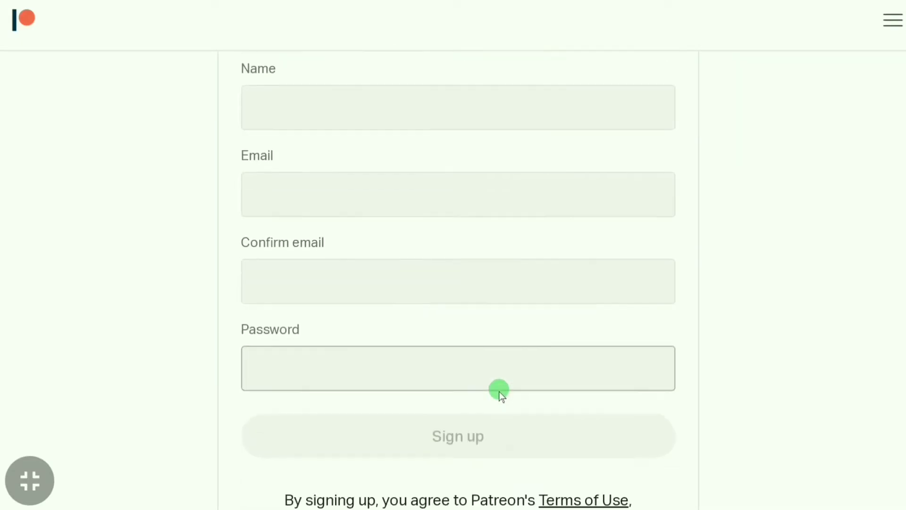
scroll(498, 392, up, 4)
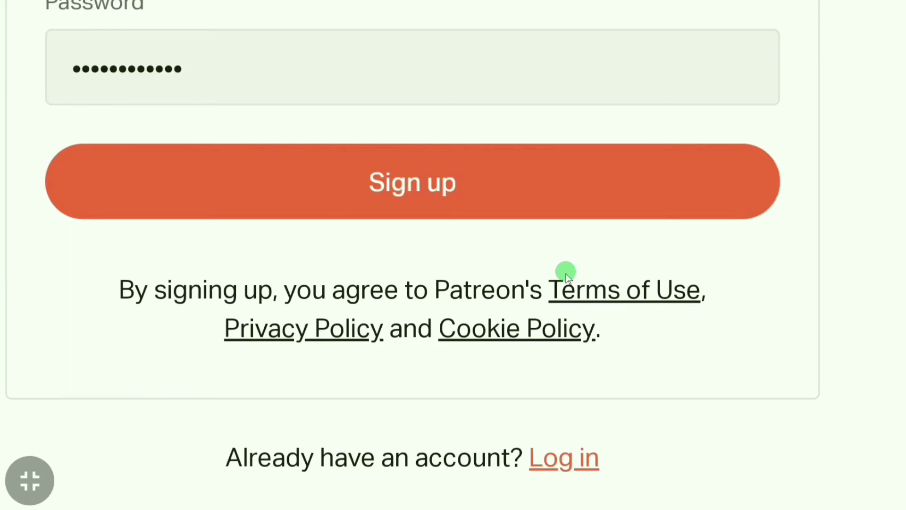
click(555, 176)
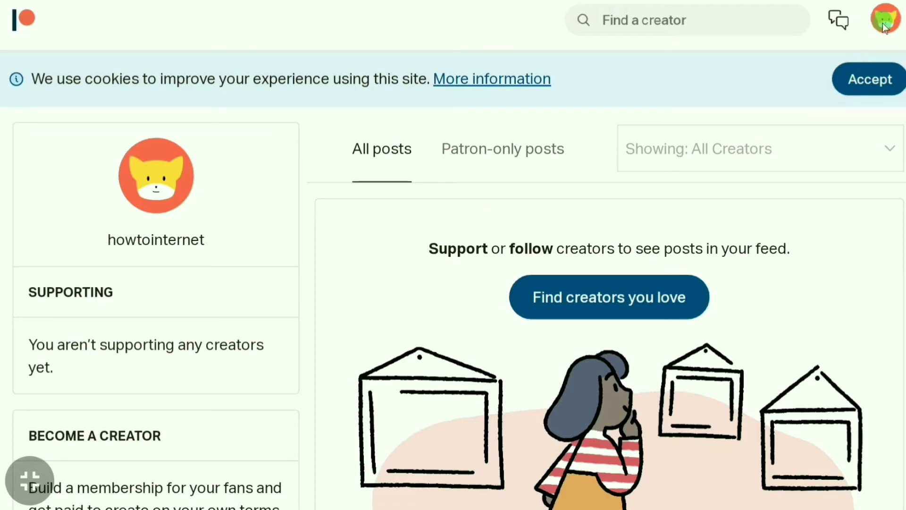
- Begin creator setup with Get started under Become a creator on the home feed
scroll(148, 321, down, 3)
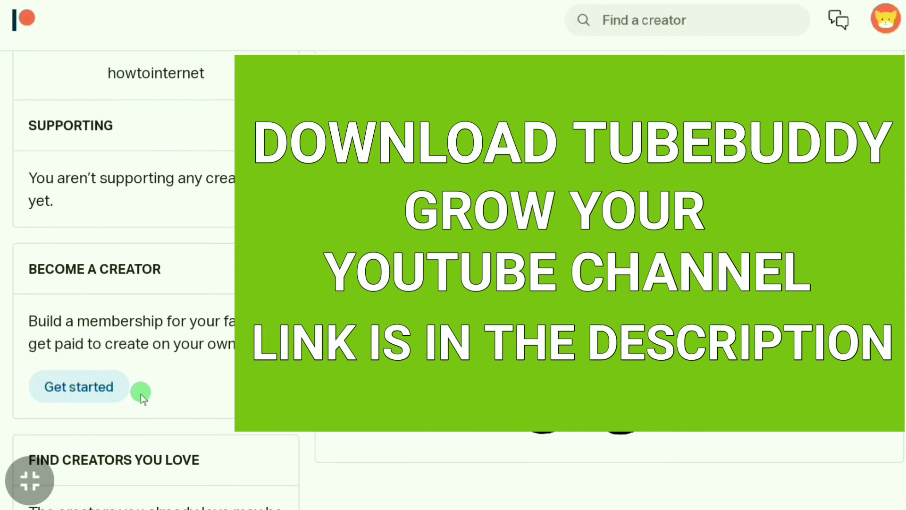
click(133, 392)
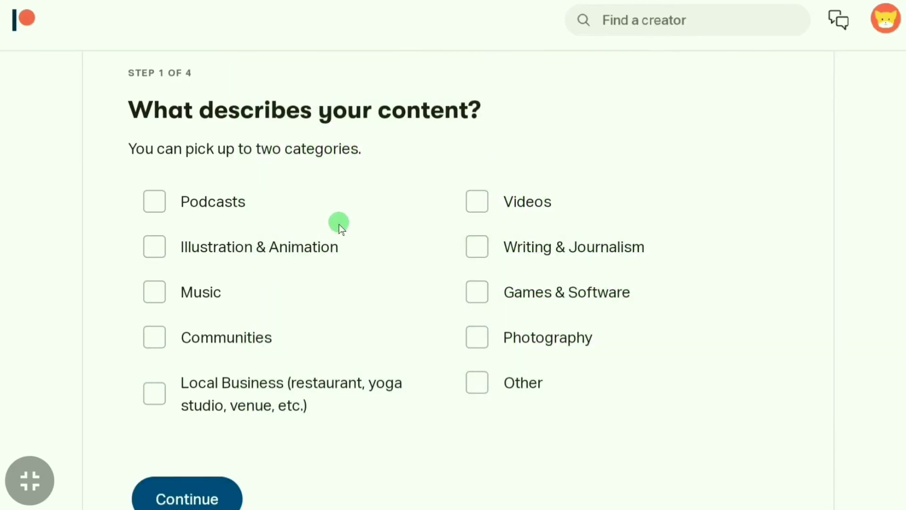
- Choose Videos as the content category and continue to the next setup step
click(538, 203)
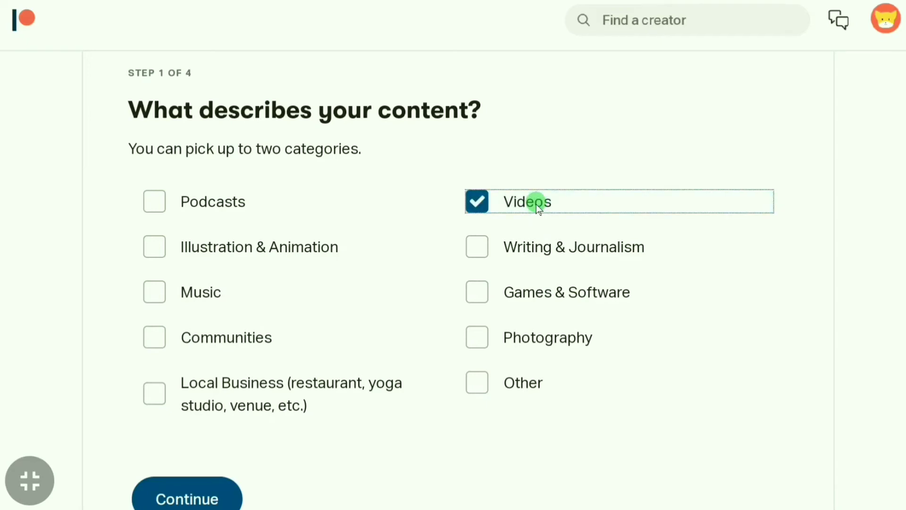
scroll(366, 443, down, 1)
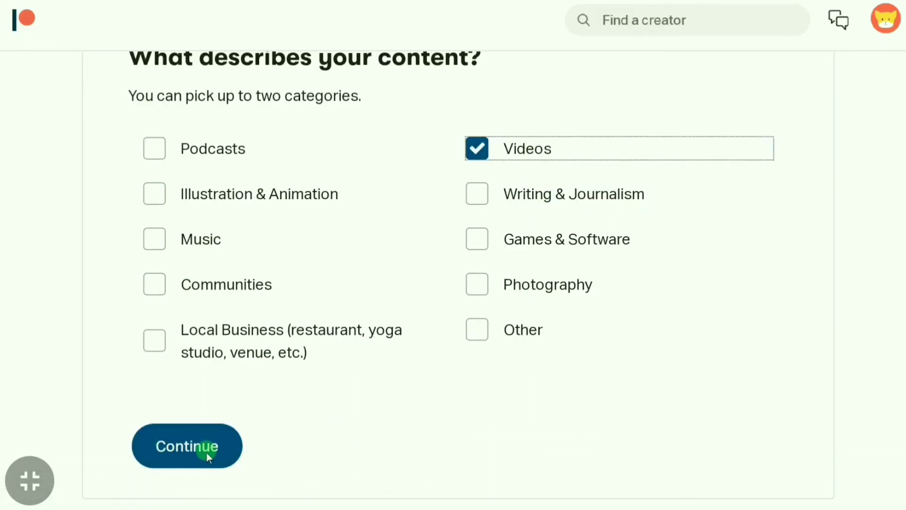
click(206, 453)
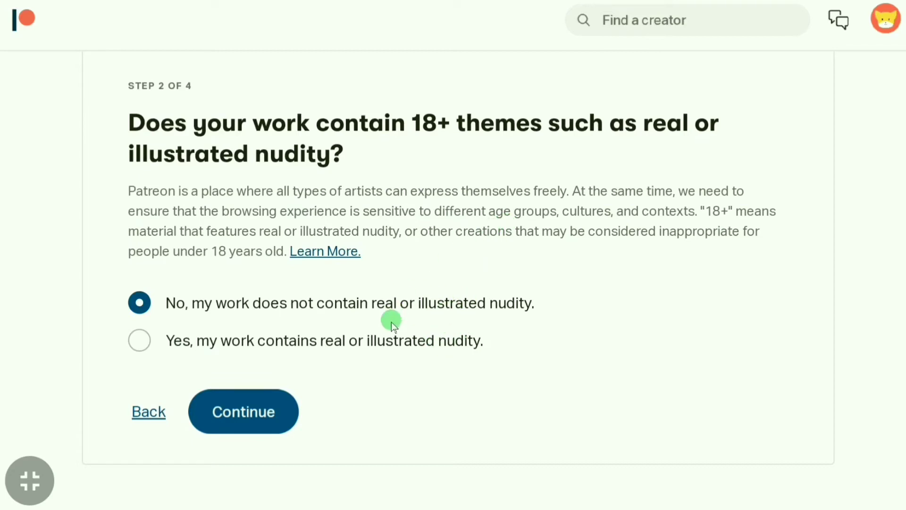
- Confirm no 18+ content, keep US Dollars, and accept Merch for Membership
click(390, 306)
click(268, 403)
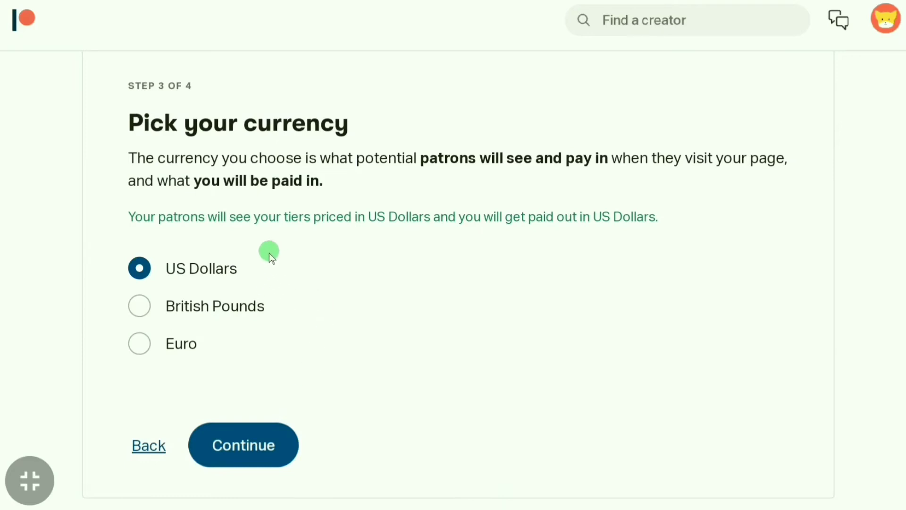
click(266, 453)
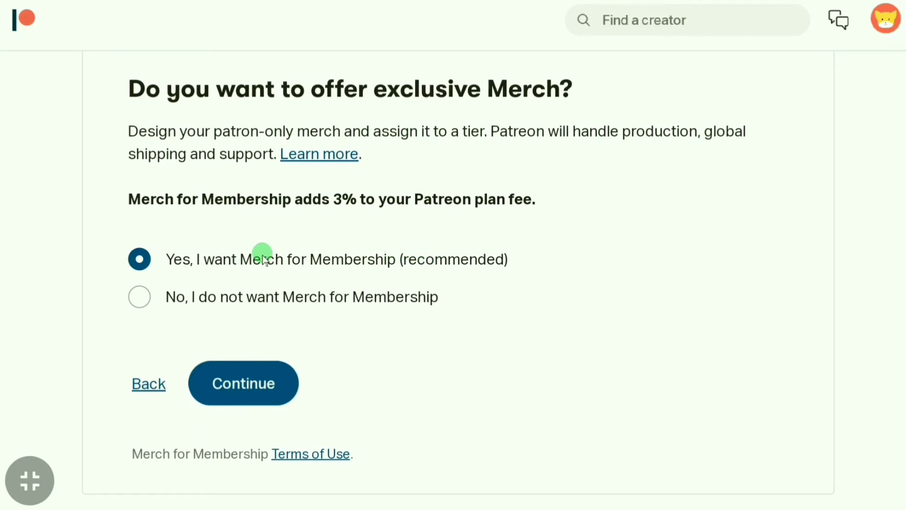
click(268, 391)
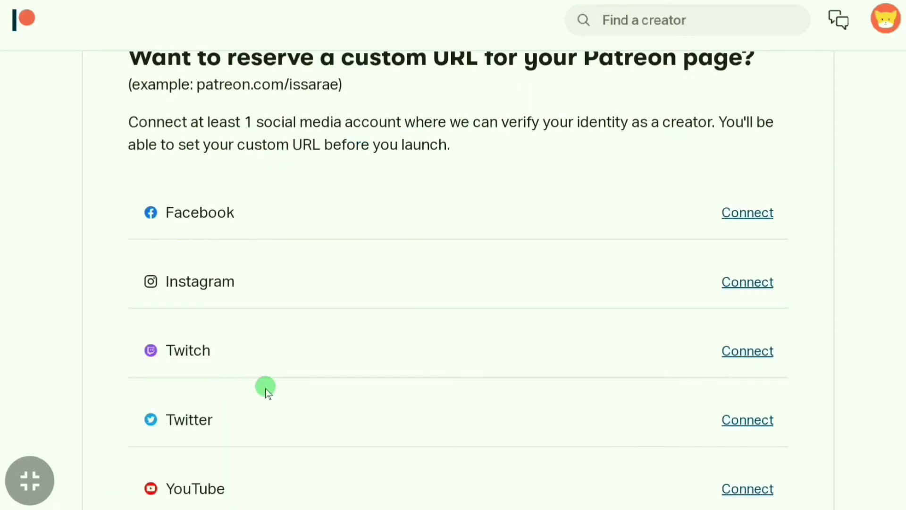
scroll(467, 179, up, 2)
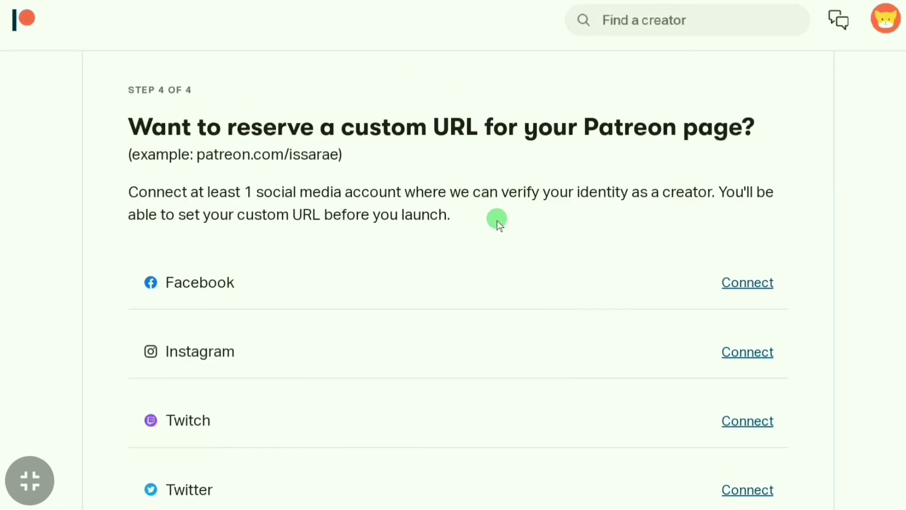
scroll(461, 312, down, 4)
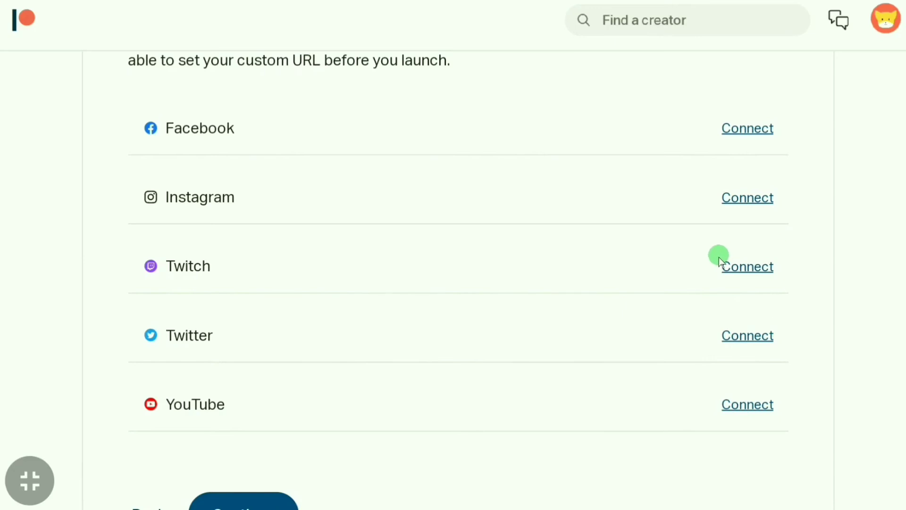
scroll(622, 384, down, 2)
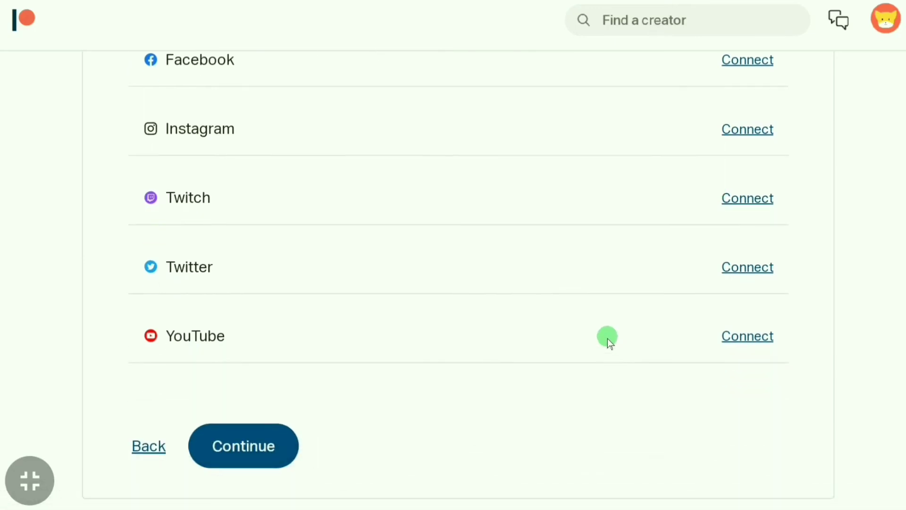
- Skip the custom URL step unconnected and enter the headline 'Helpful tips for social media Beginners'
click(258, 441)
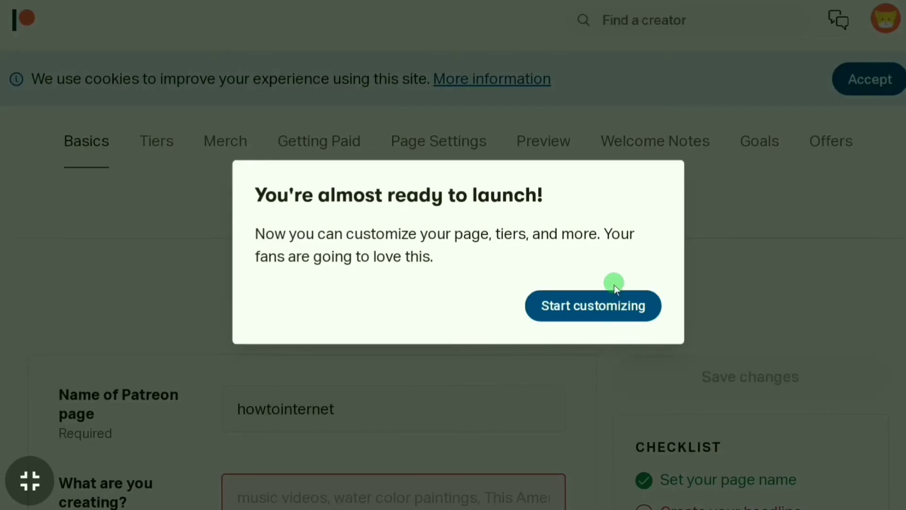
click(619, 304)
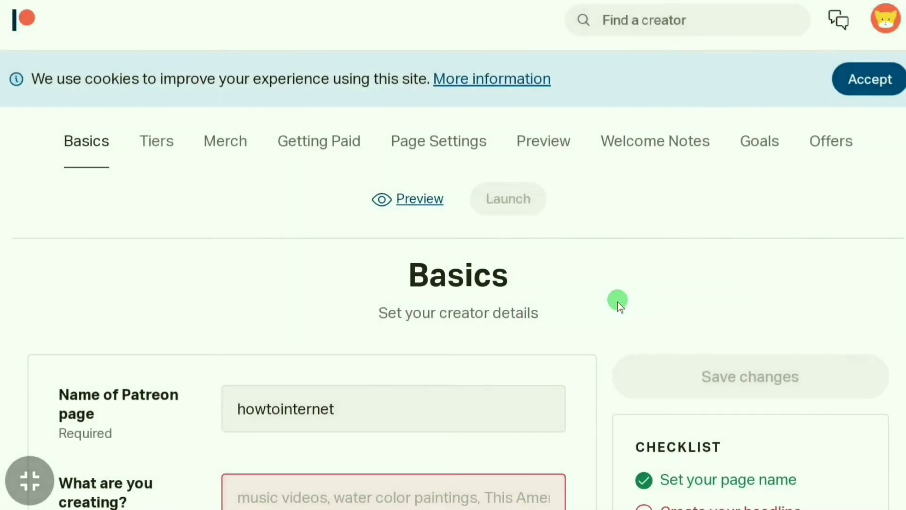
scroll(410, 210, down, 5)
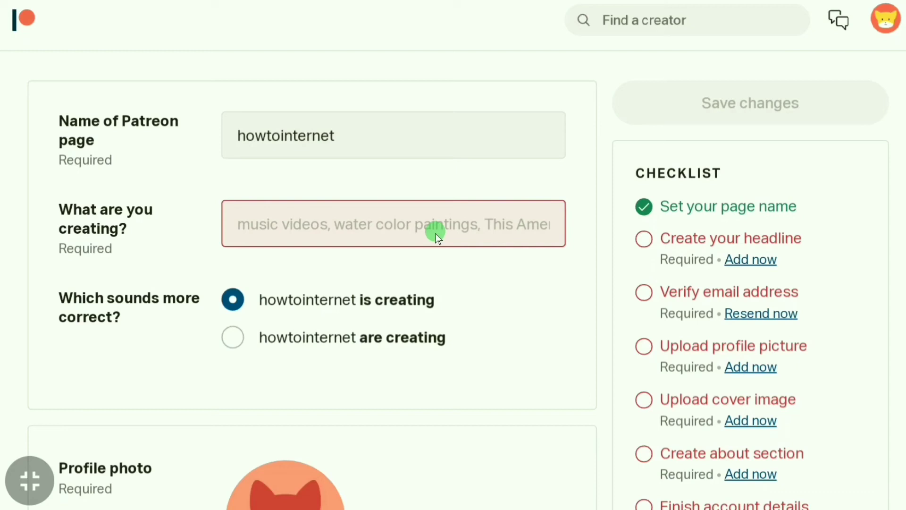
scroll(435, 233, down, 2)
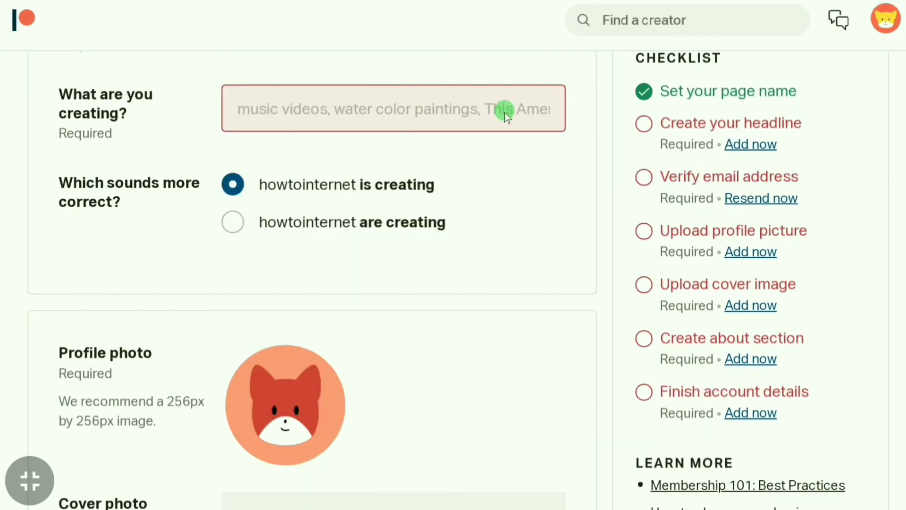
text(Helpful tips for social media Beginners)
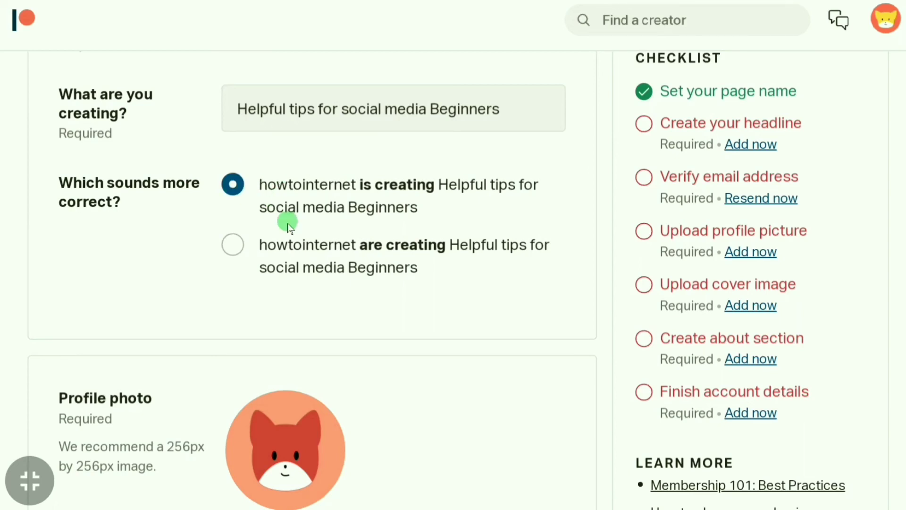
scroll(288, 223, down, 4)
scroll(287, 223, down, 2)
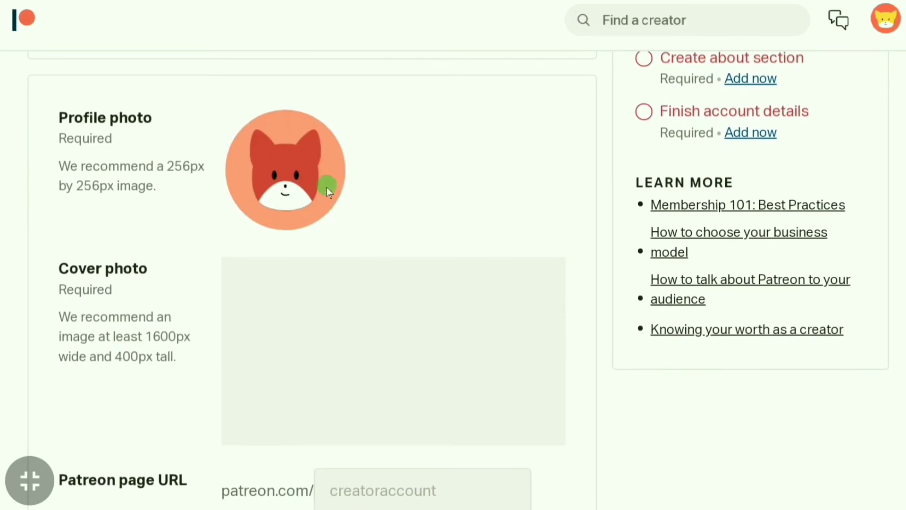
scroll(307, 181, down, 2)
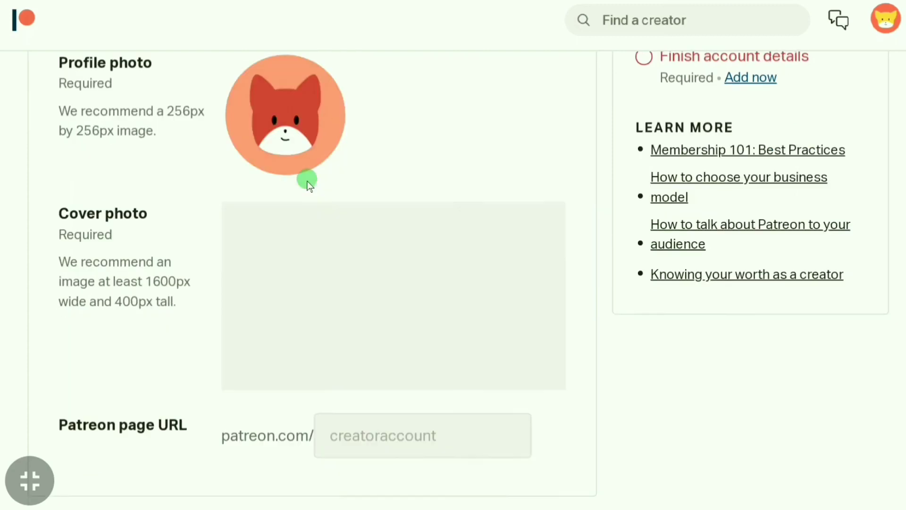
scroll(385, 256, down, 2)
click(467, 295)
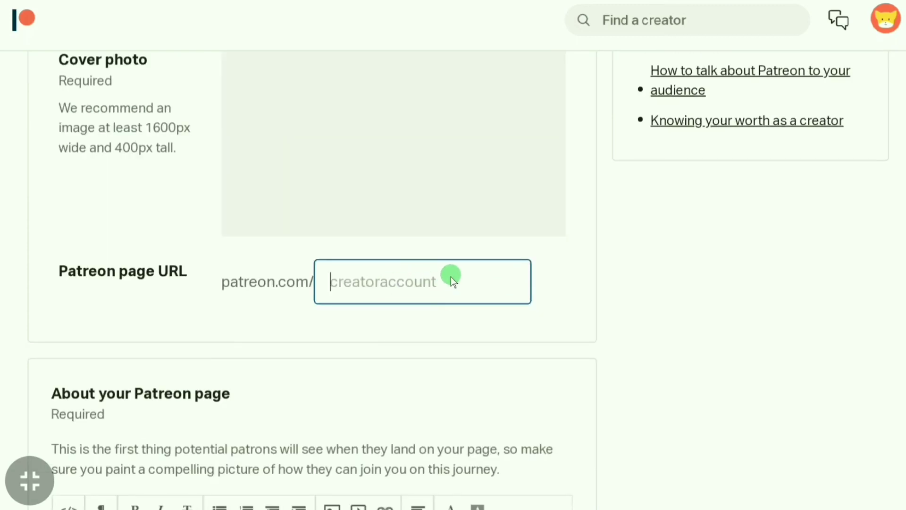
scroll(438, 277, down, 1)
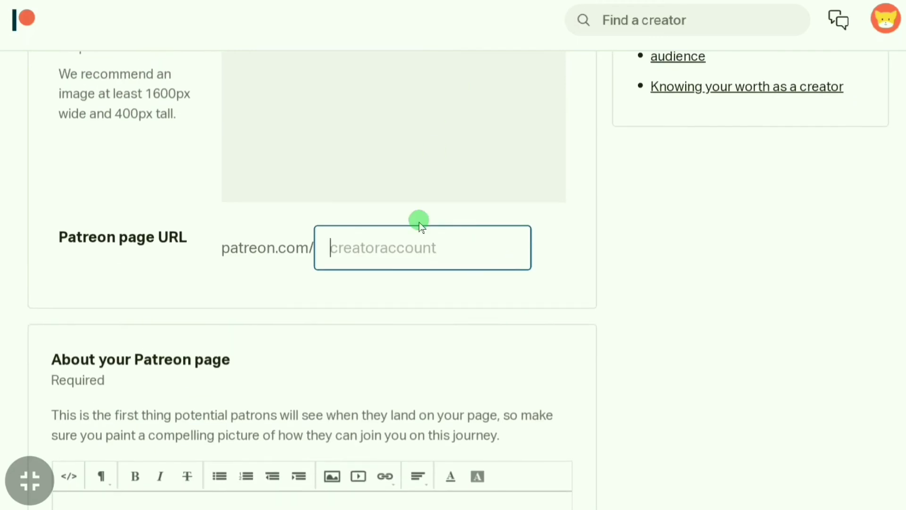
scroll(437, 254, down, 5)
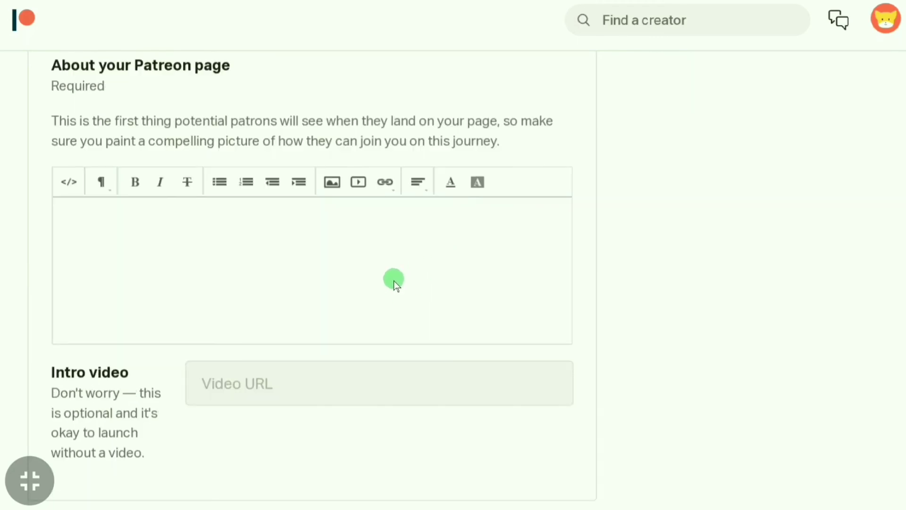
scroll(394, 281, up, 2)
scroll(393, 281, down, 3)
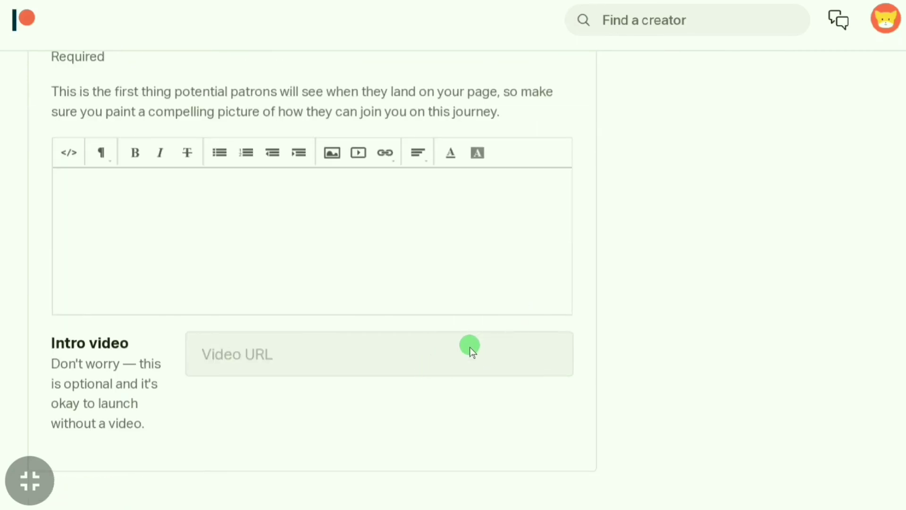
scroll(546, 267, up, 12)
scroll(546, 267, up, 5)
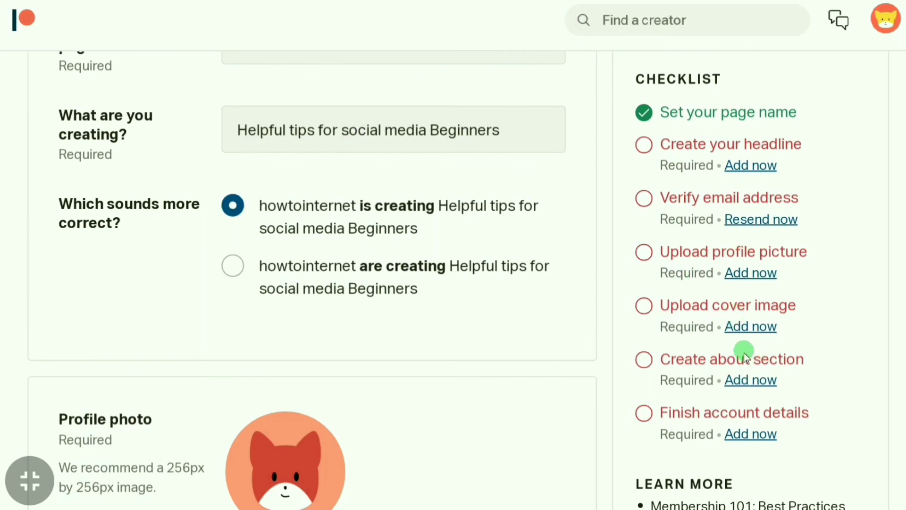
- Save the Basics name and headline, and verify 'Create your headline' is ticked in the checklist
scroll(423, 453, down, 5)
scroll(423, 452, down, 2)
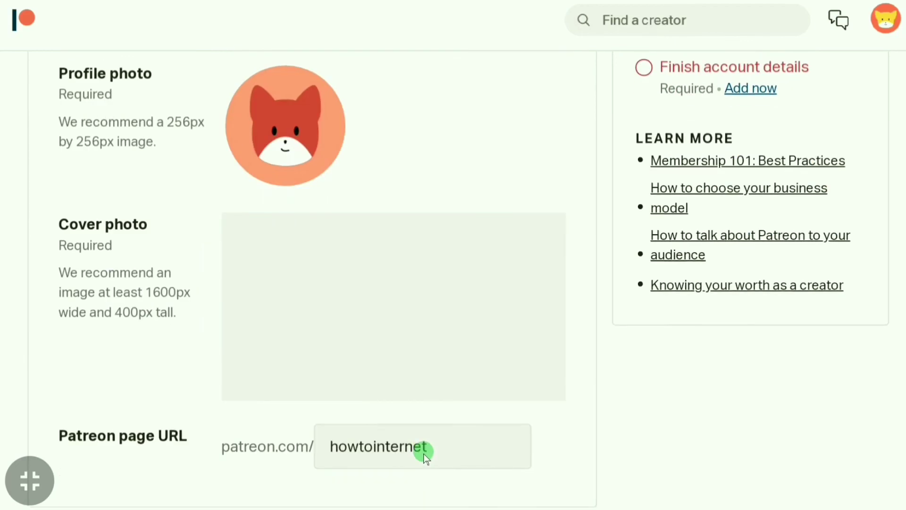
scroll(587, 354, up, 4)
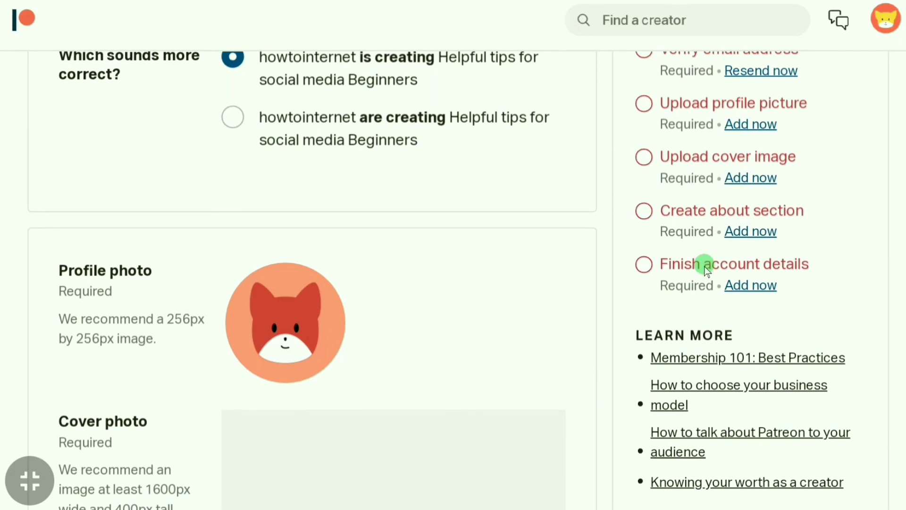
scroll(771, 233, down, 3)
scroll(771, 233, up, 10)
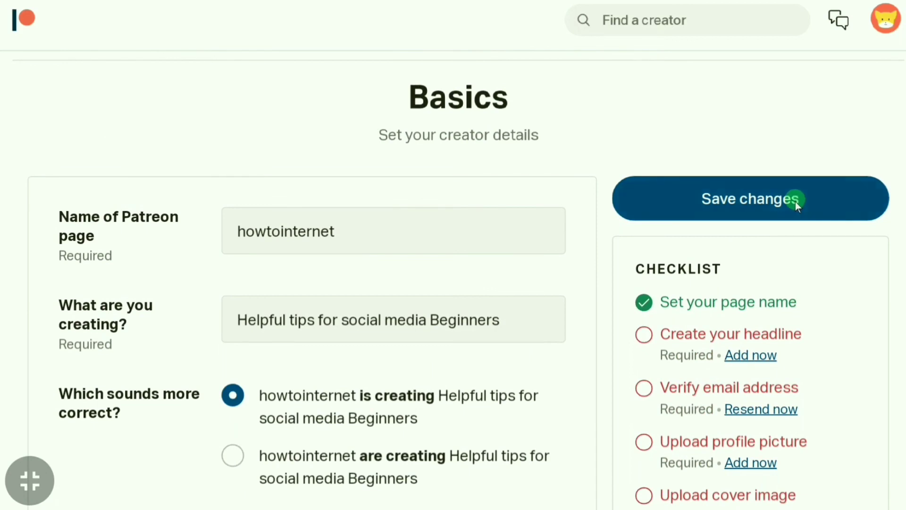
click(795, 202)
scroll(795, 202, down, 3)
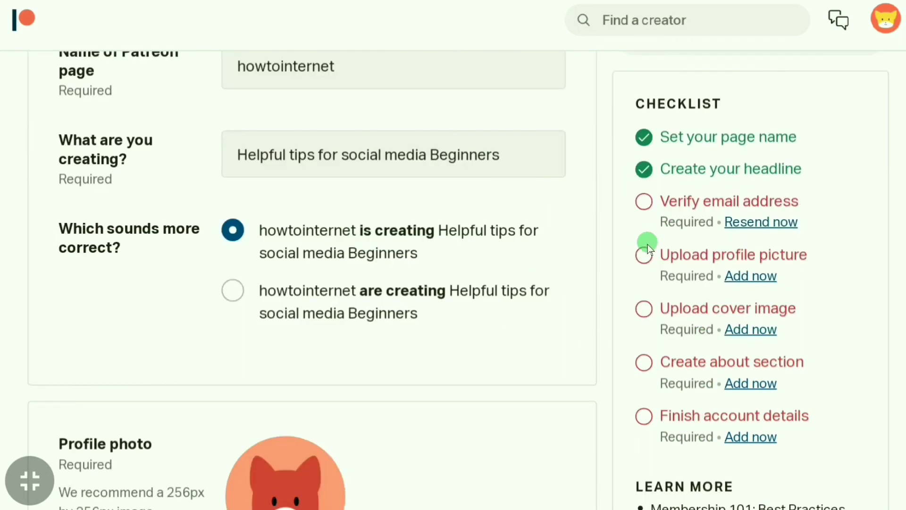
scroll(591, 343, up, 7)
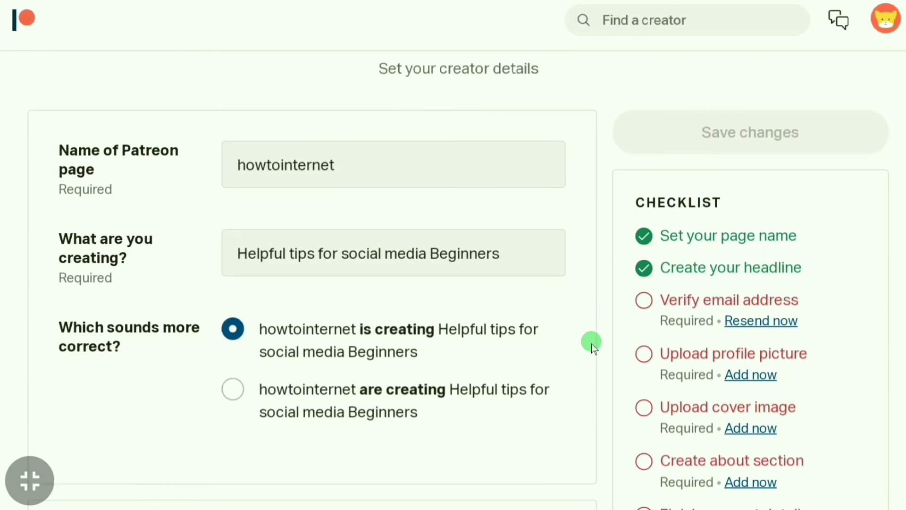